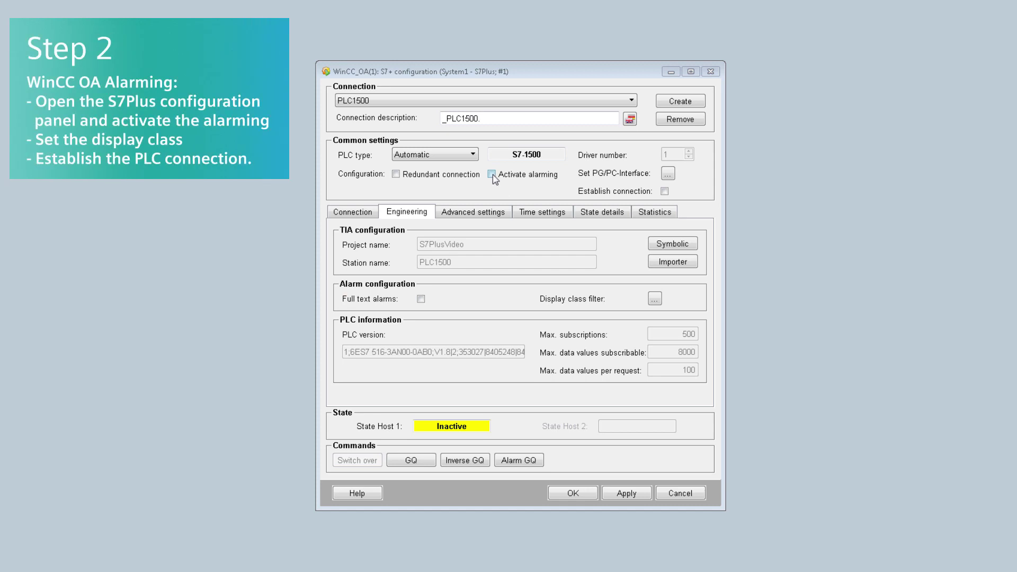
Enable PLC1500 alarming filtered to display classes 0 and 1, apply to connect, and view the state details.
left_click(492, 175)
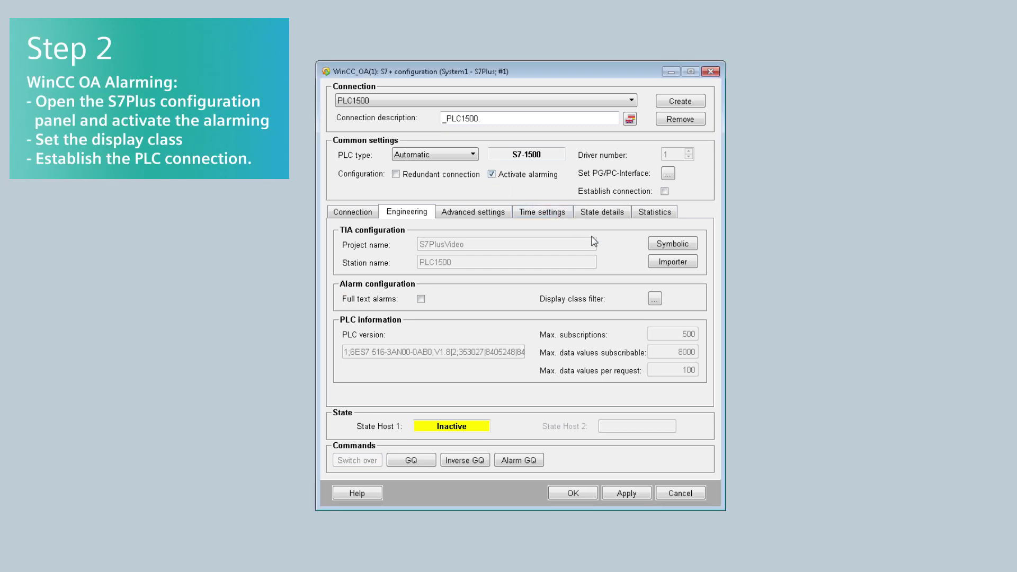
left_click(655, 299)
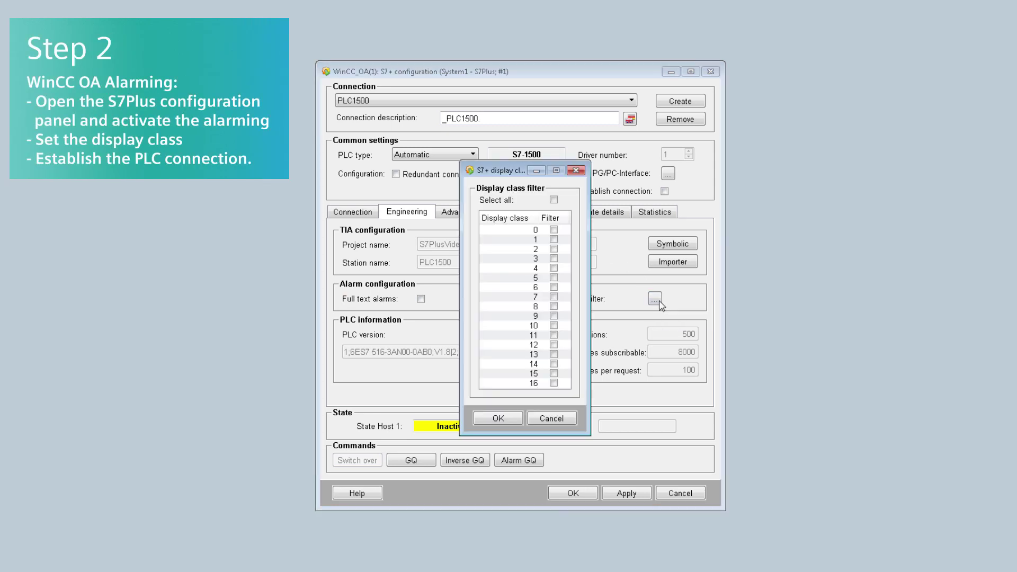
left_click(554, 230)
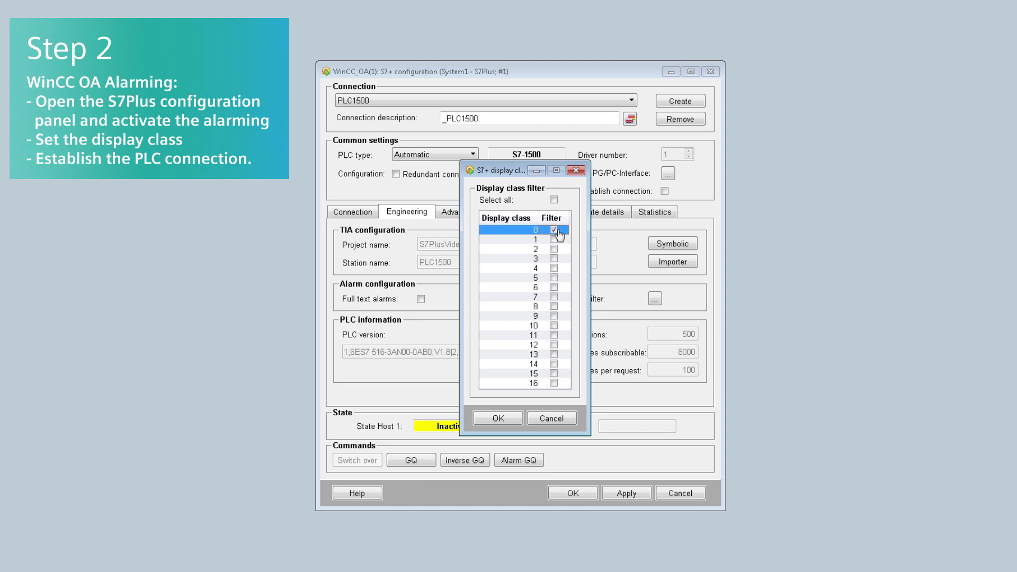
left_click(555, 240)
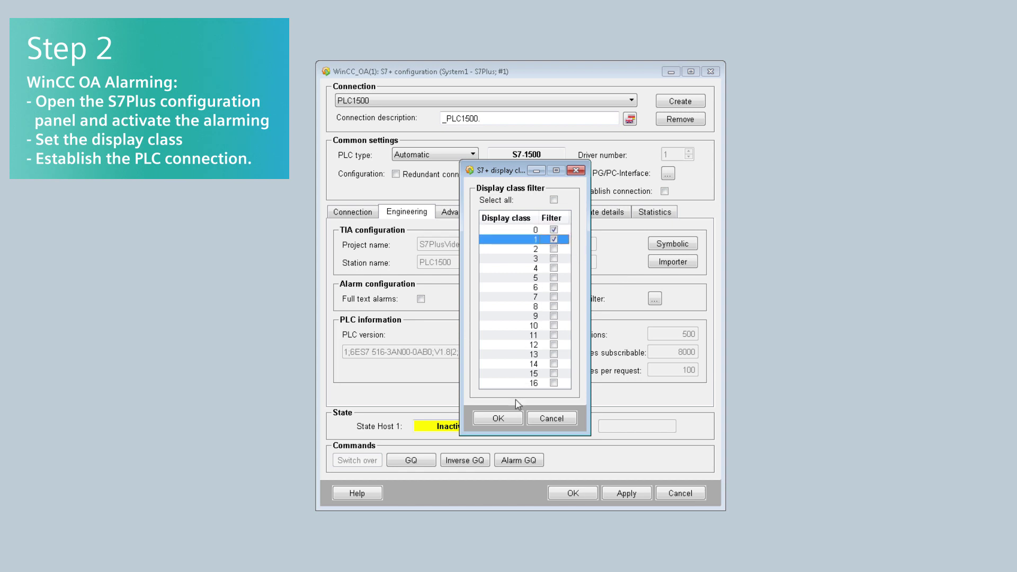
left_click(499, 419)
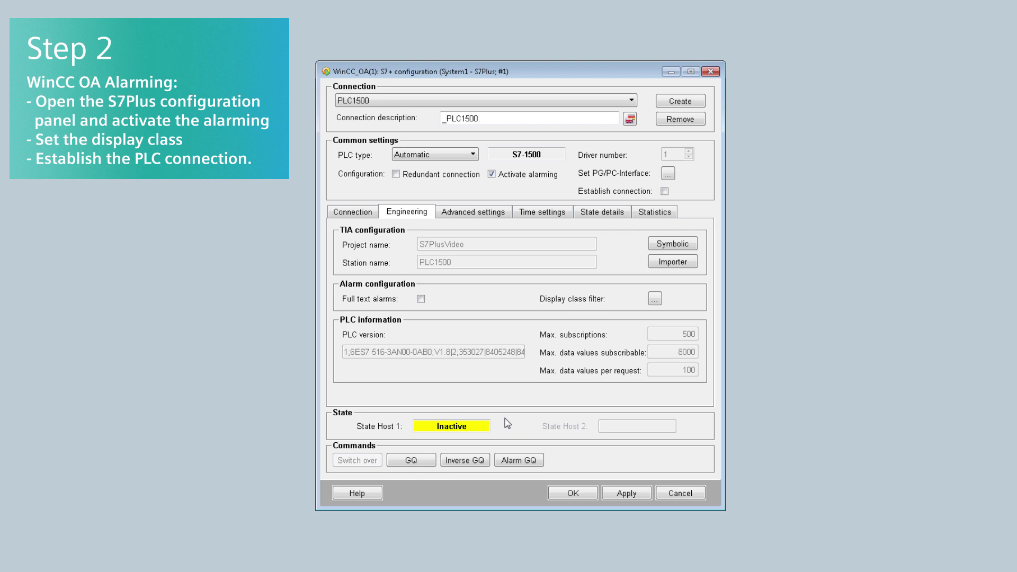
left_click(628, 494)
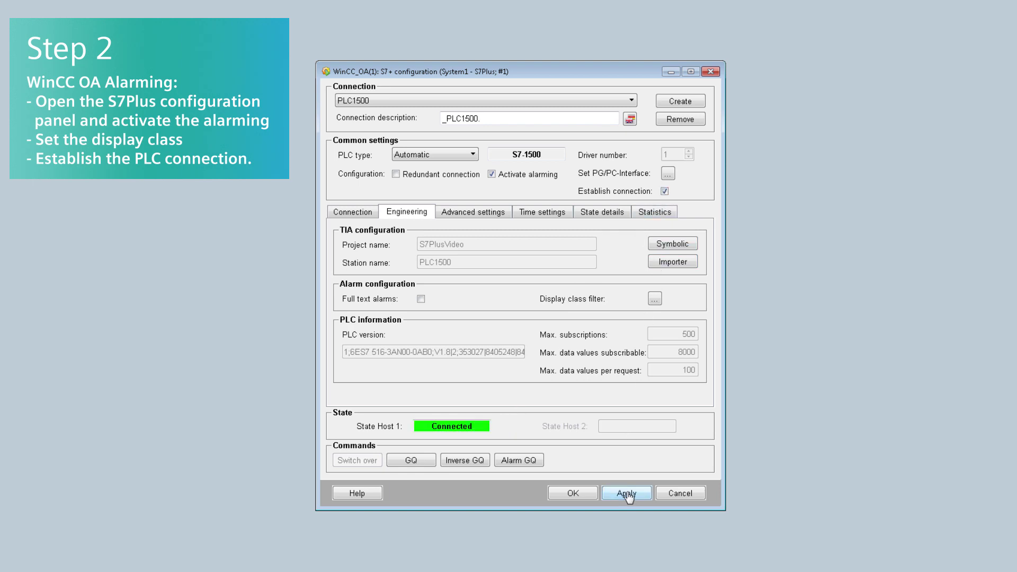
left_click(616, 216)
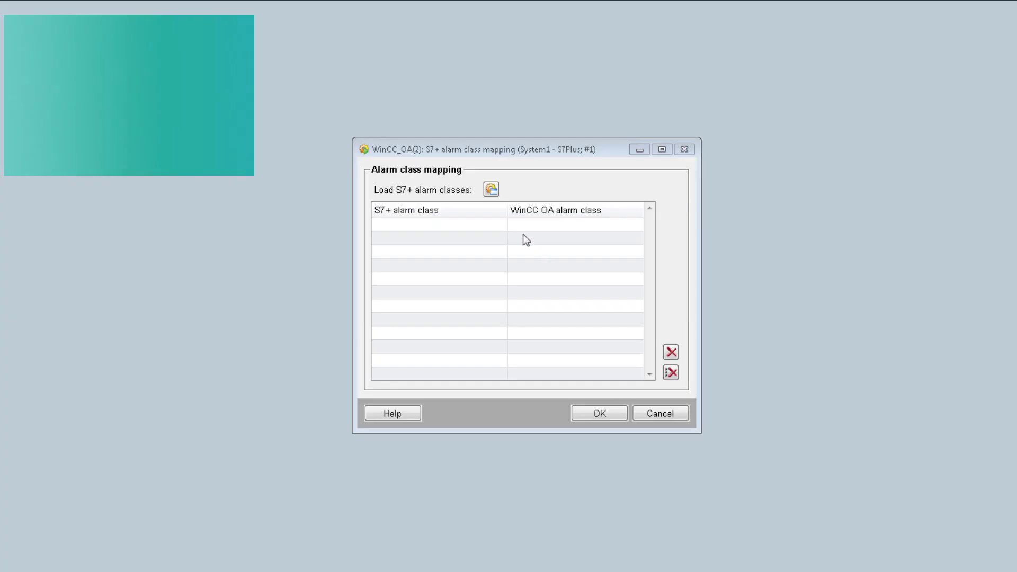
Load the PLC's S7+ classes; map ETM Alarm→S7_Alarm, Acknowledgement→S7_Operating, No Acknowledgement→S7_Maintenance.
left_click(491, 189)
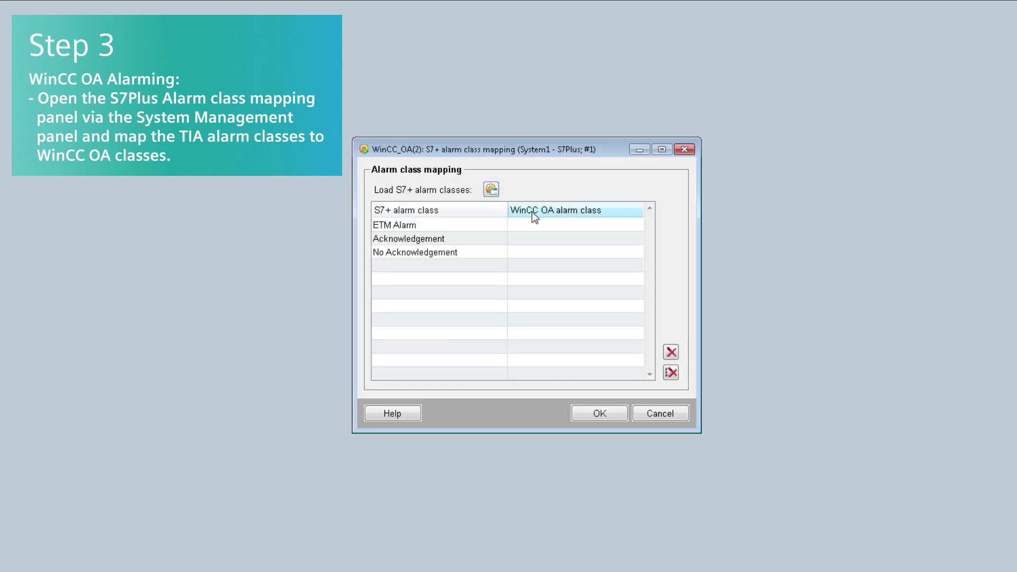
left_click(629, 229)
left_click(632, 232)
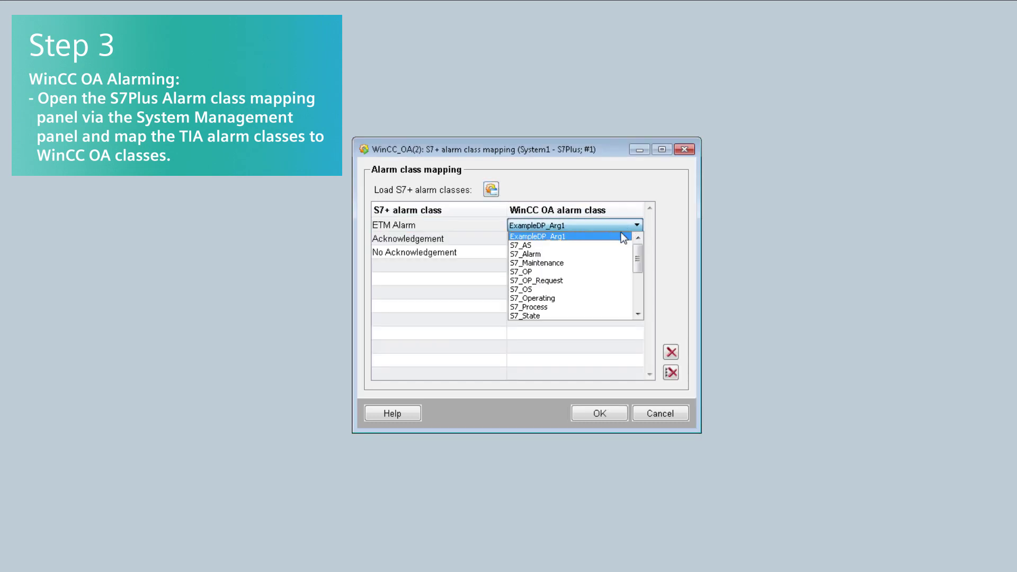
left_click(605, 252)
left_click(612, 241)
left_click(615, 238)
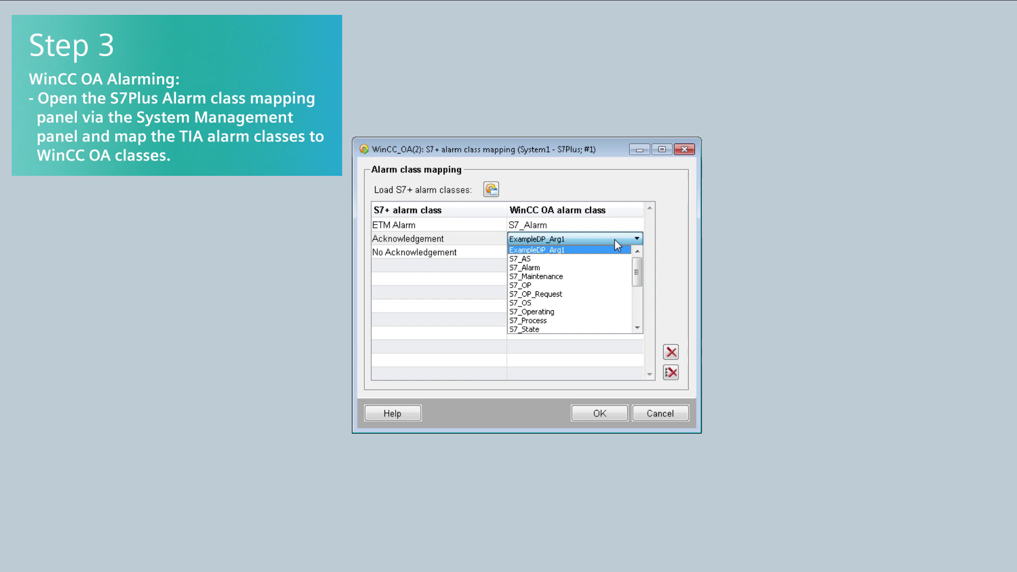
left_click(597, 313)
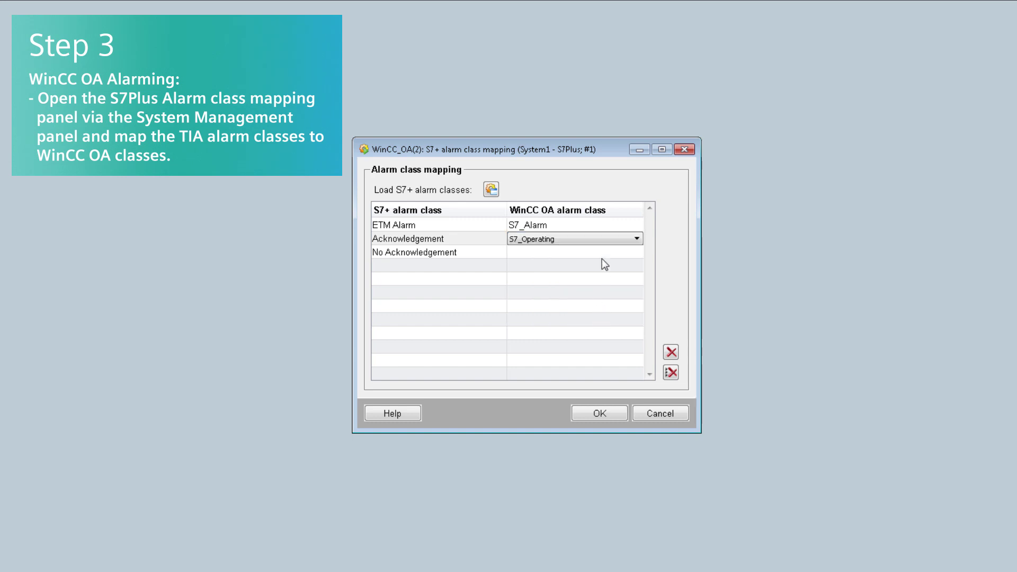
left_click(603, 256)
left_click(605, 252)
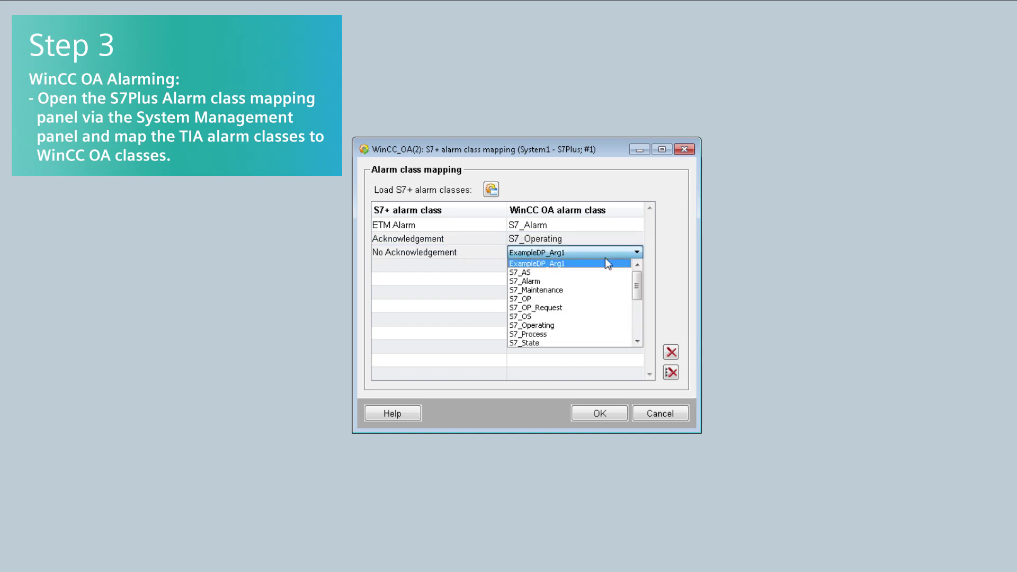
left_click(595, 290)
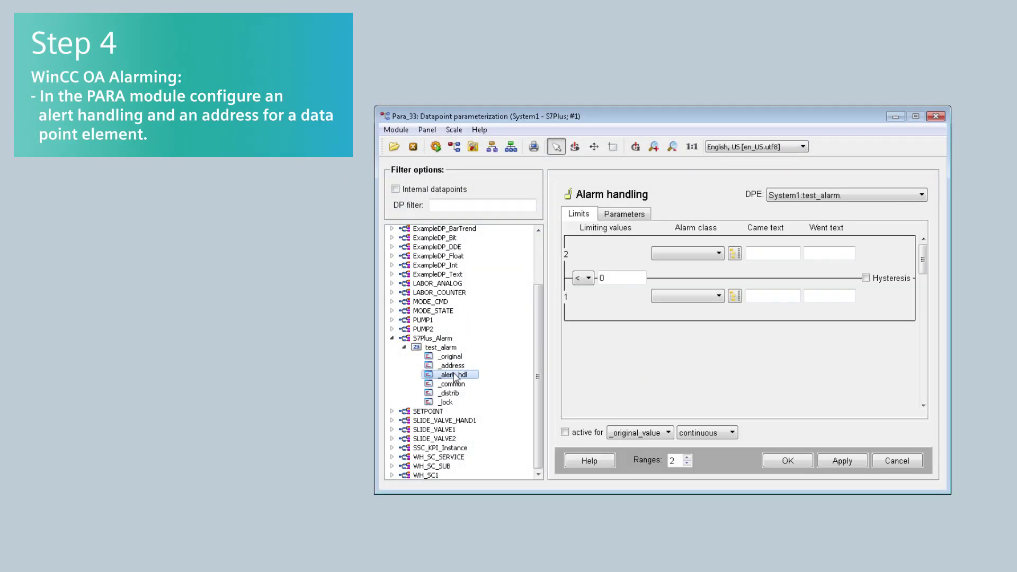
Make test_alarm's alert handling multiinstance with bad-range class 010_information, and activate it.
left_click(734, 433)
left_click(705, 464)
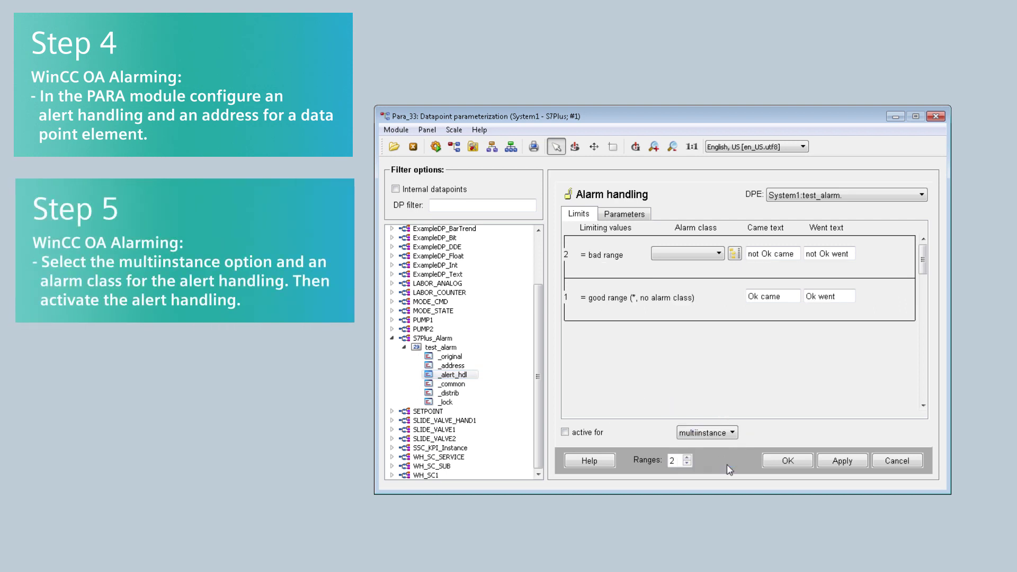
left_click(716, 255)
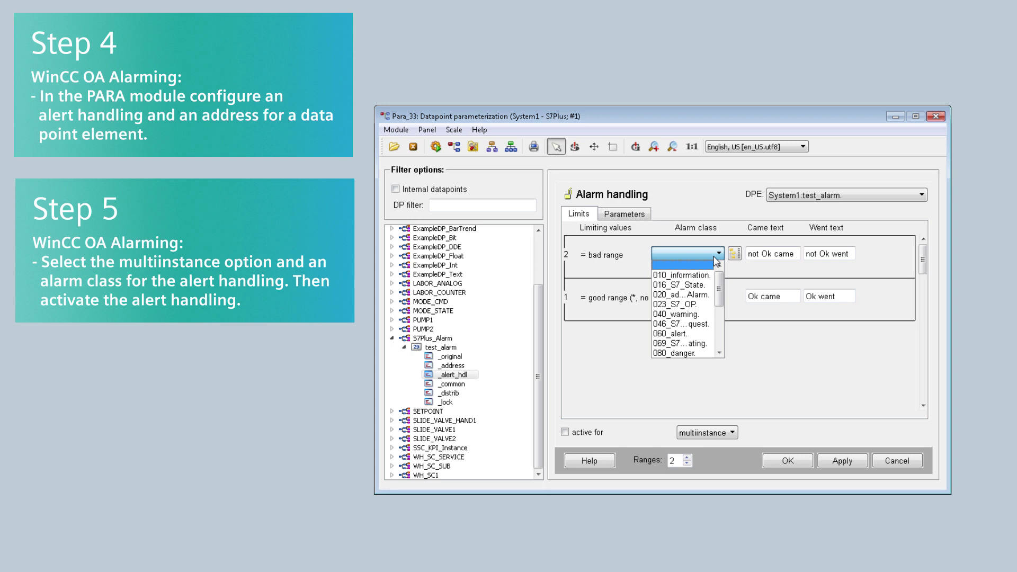
left_click(683, 275)
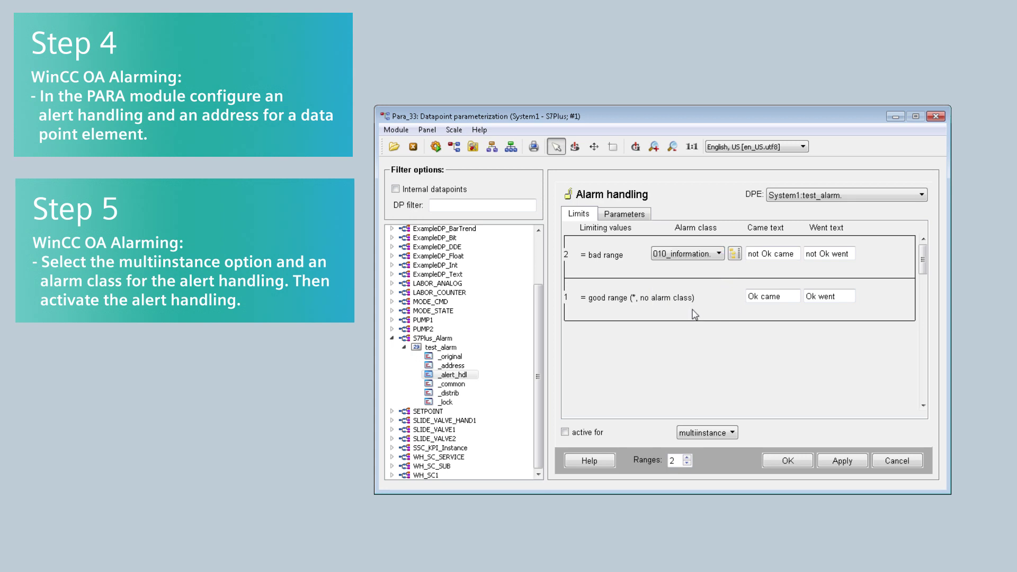
left_click(565, 433)
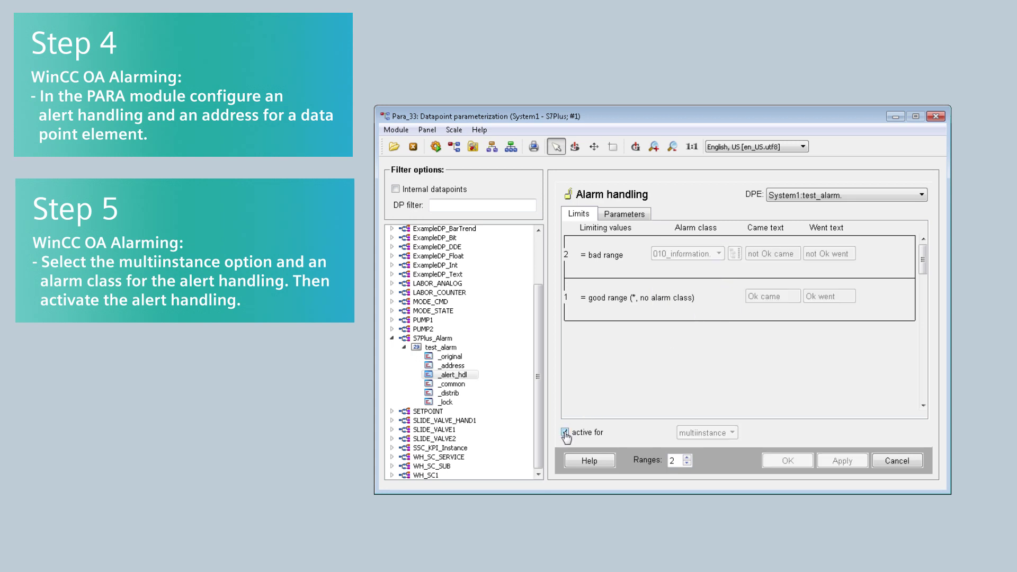
Set test_alarm's peripheral address driver type to SIMATIC S7PLUS and open its S7+ settings.
left_click(455, 366)
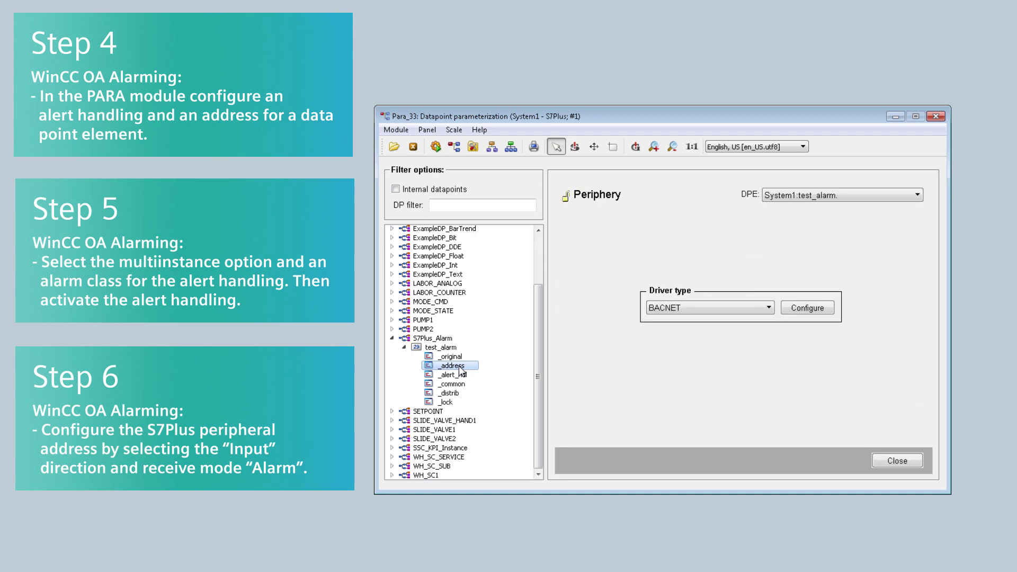
left_click(767, 307)
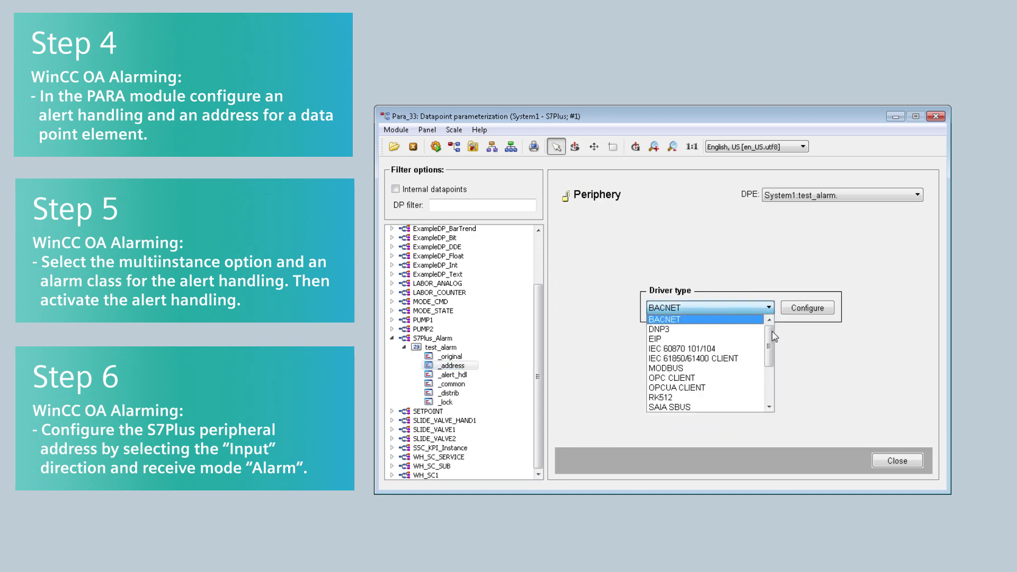
scroll(772, 331, "down", 3)
left_click(727, 375)
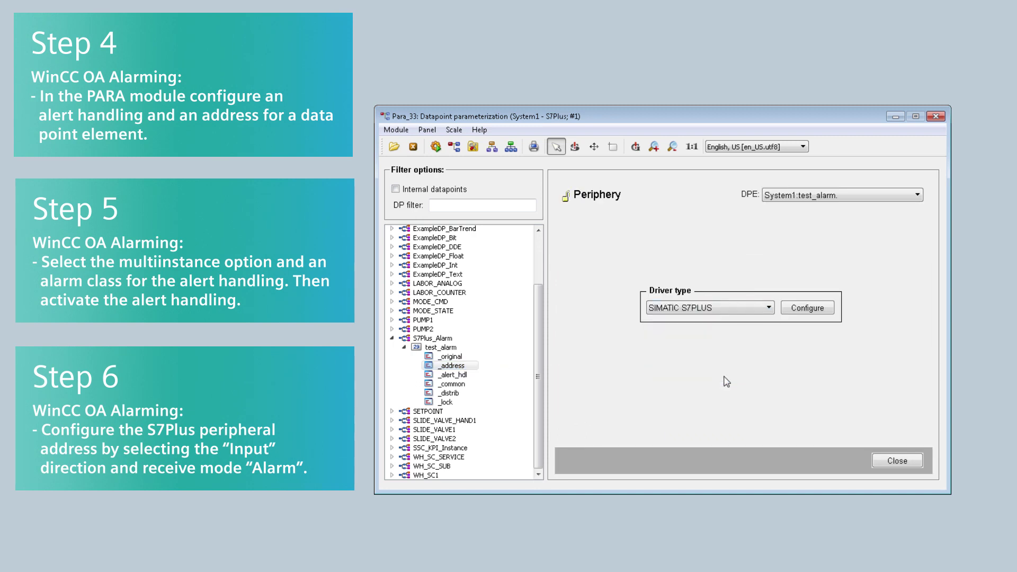
left_click(826, 311)
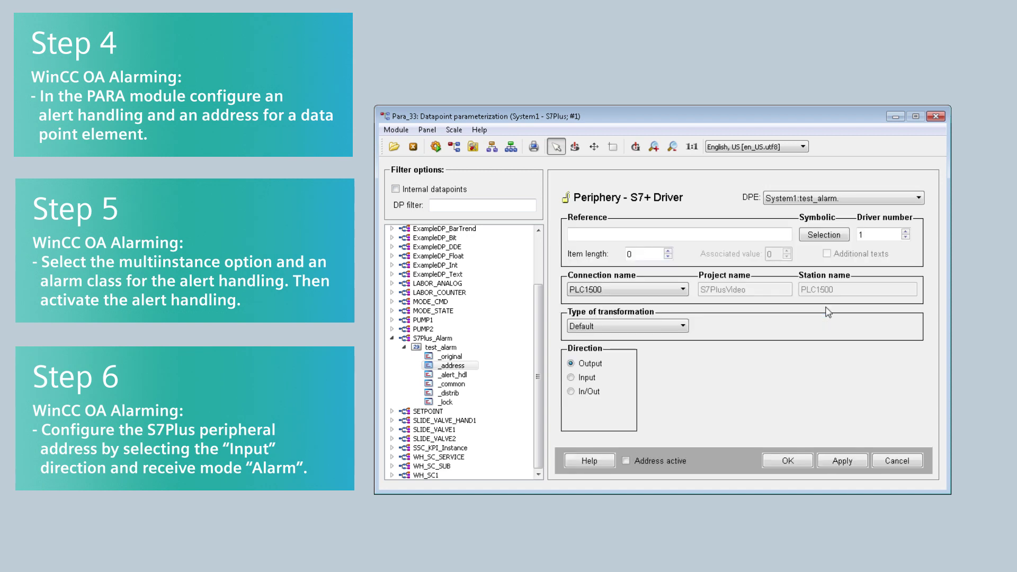
Configure the address as Input, receive mode Alarm, referencing PLC1500 program alarm TestAlarm.alarm.
left_click(583, 378)
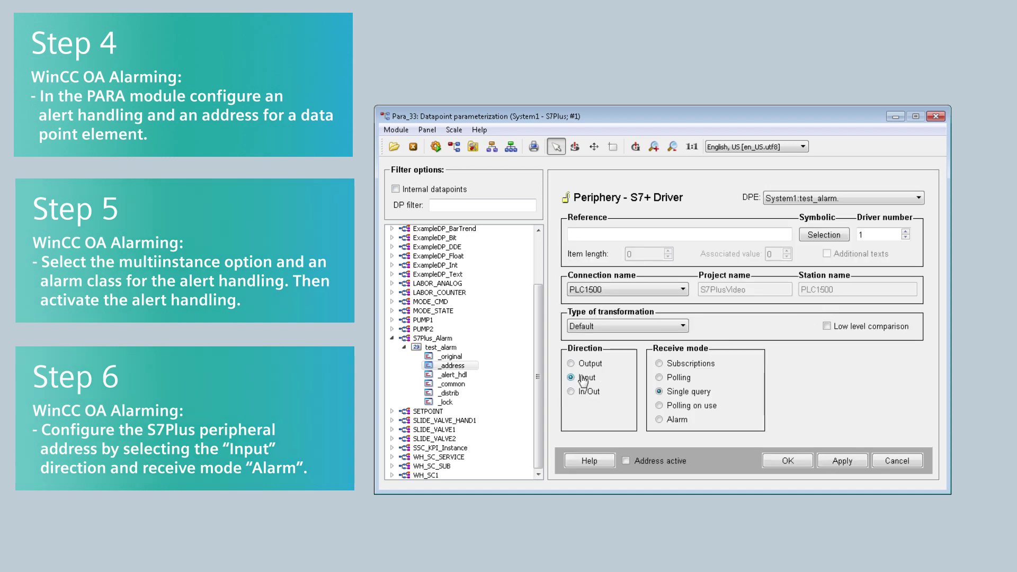
left_click(669, 420)
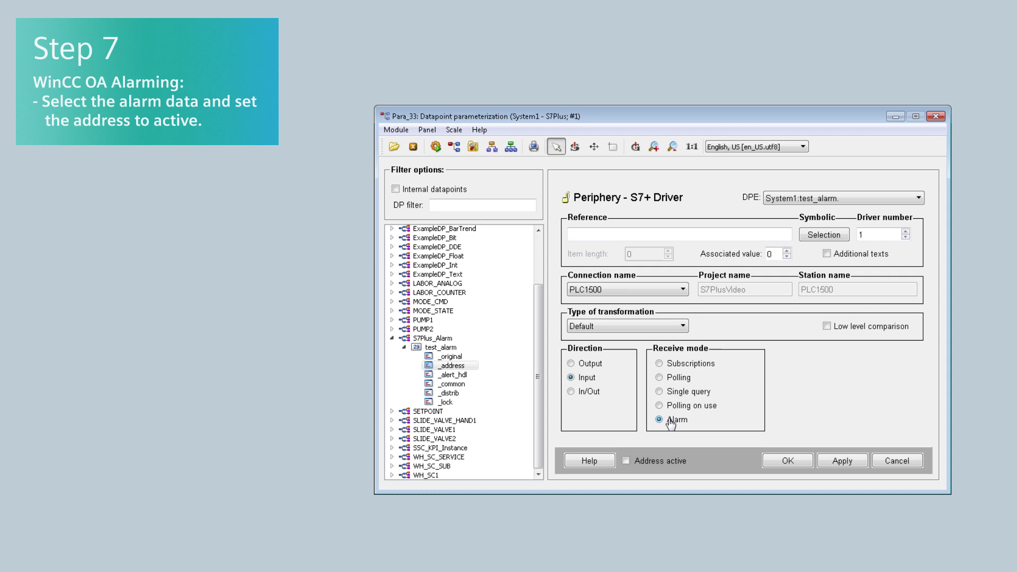
left_click(824, 236)
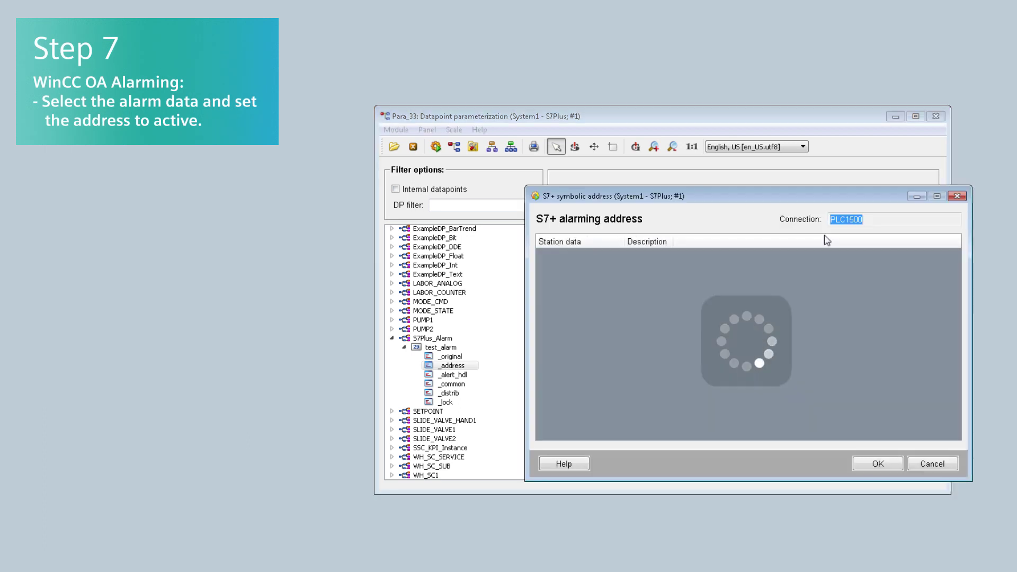
left_click(557, 263)
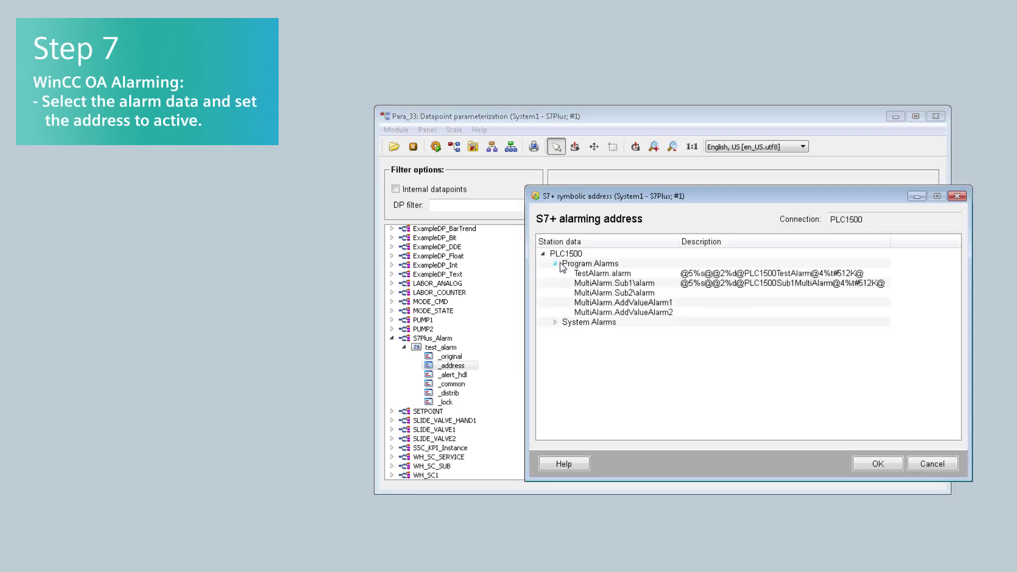
left_click(615, 275)
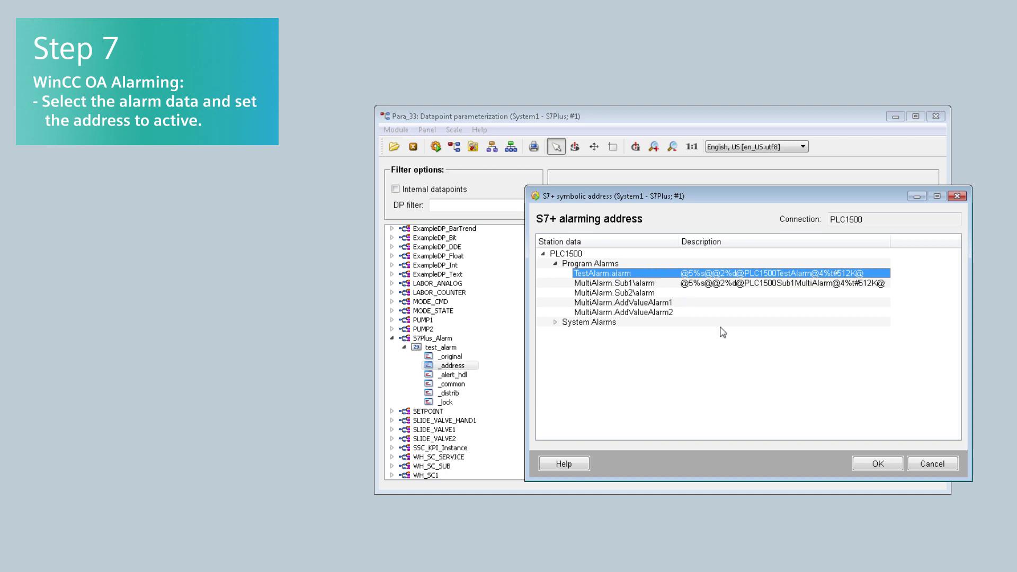
left_click(878, 464)
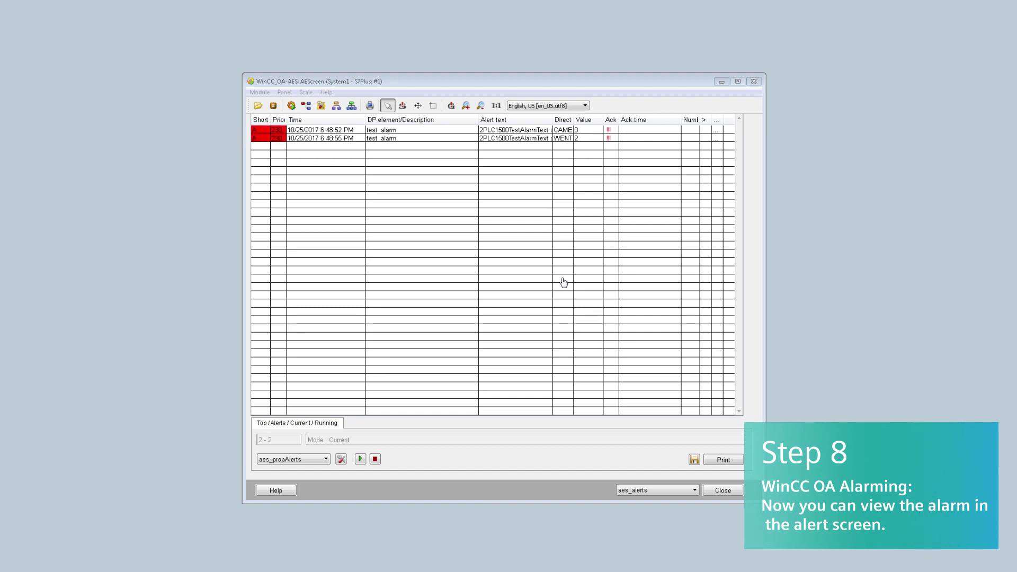
Acknowledge the WENT test_alarm alert in the alert screen.
right_click(514, 138)
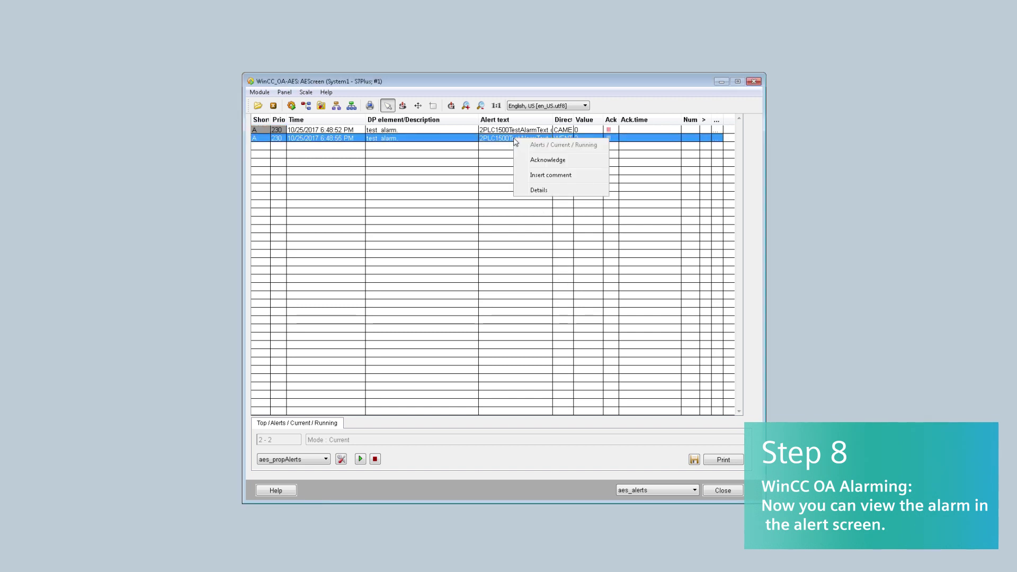
left_click(538, 163)
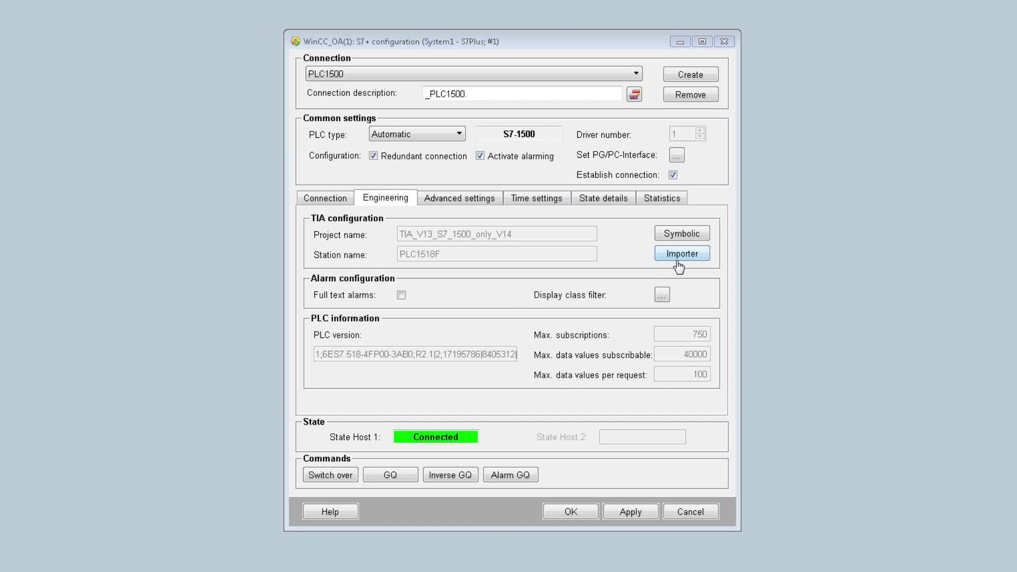
In the TIA Importer, mark Imp_FB_6_DB1 and Imp_UDT_Struct and add them to the import list.
left_click(697, 258)
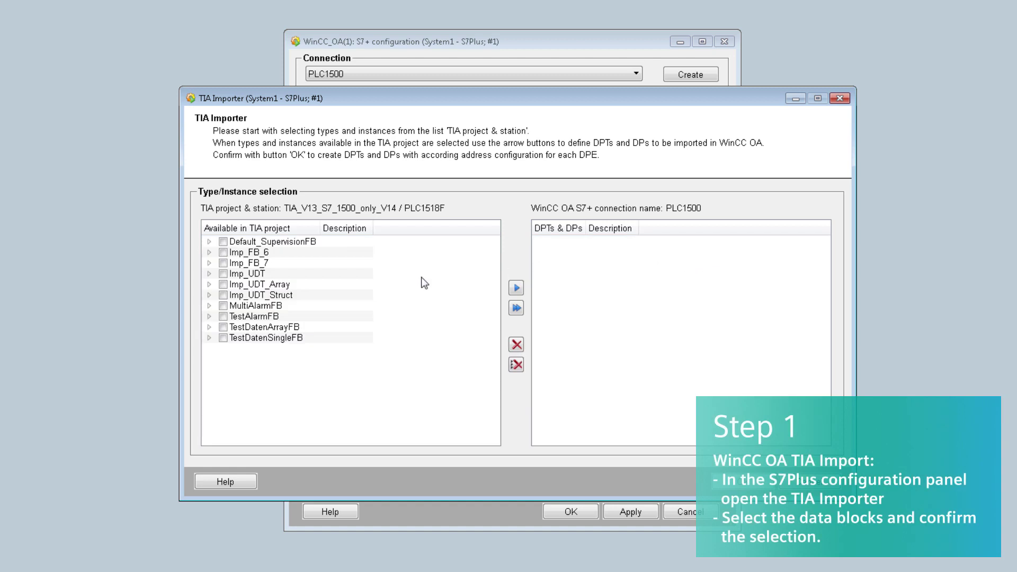
left_click(209, 252)
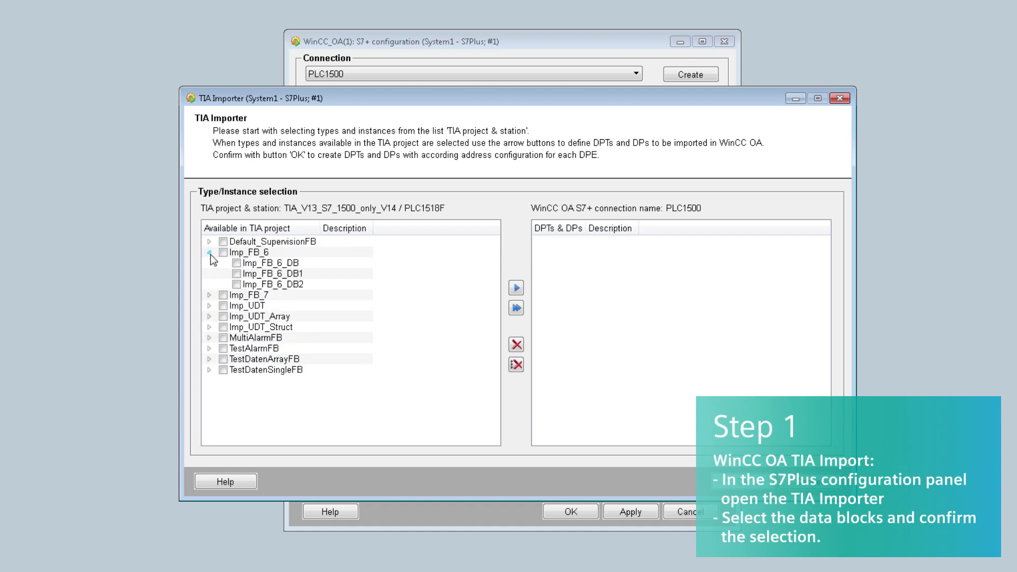
left_click(236, 274)
left_click(224, 328)
left_click(517, 288)
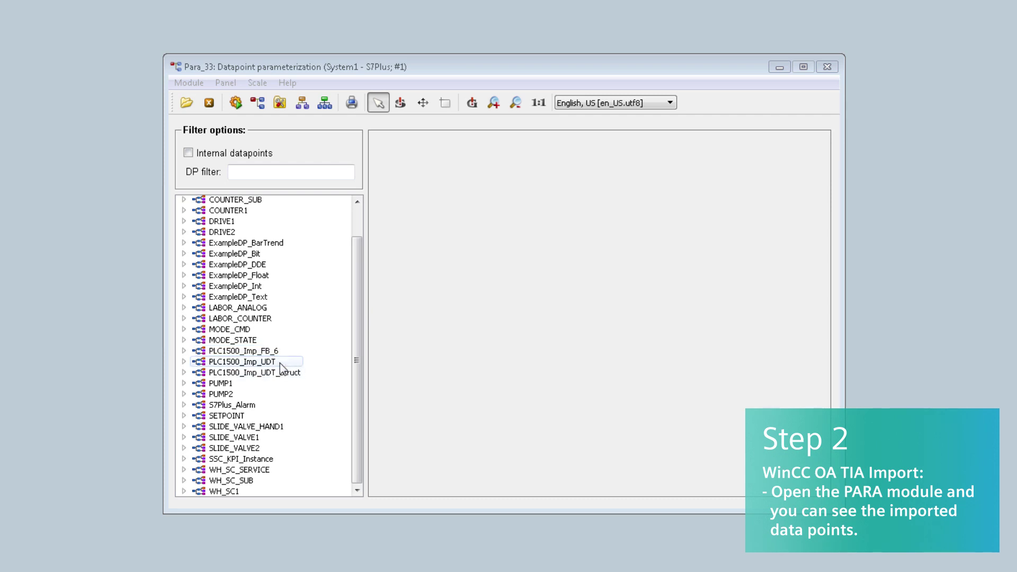
Drill into PLC1500_Imp_UDT_10 > level1 > level2 > value2 and view its _address and _original attributes.
left_click(184, 362)
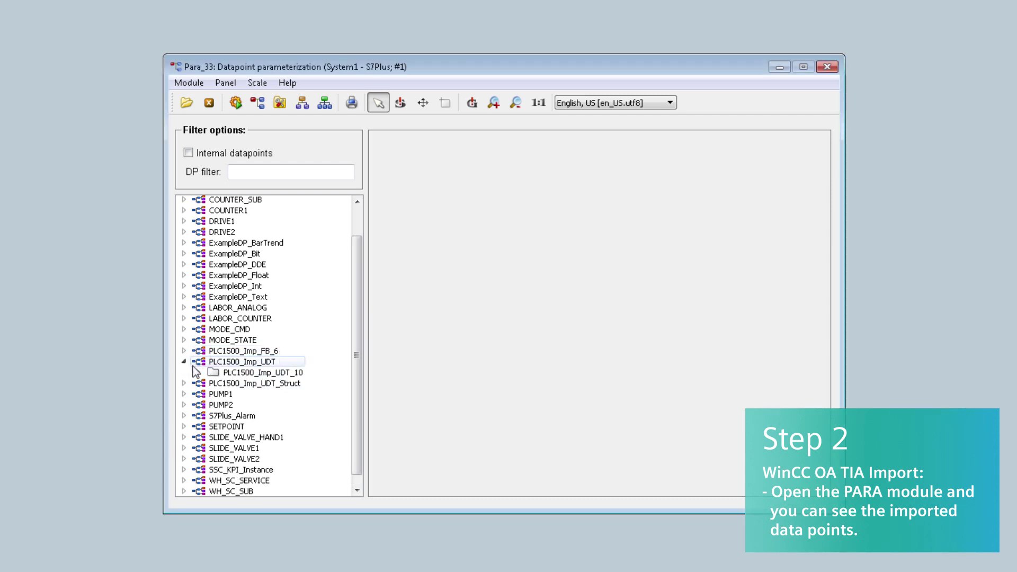
left_click(198, 373)
left_click(212, 448)
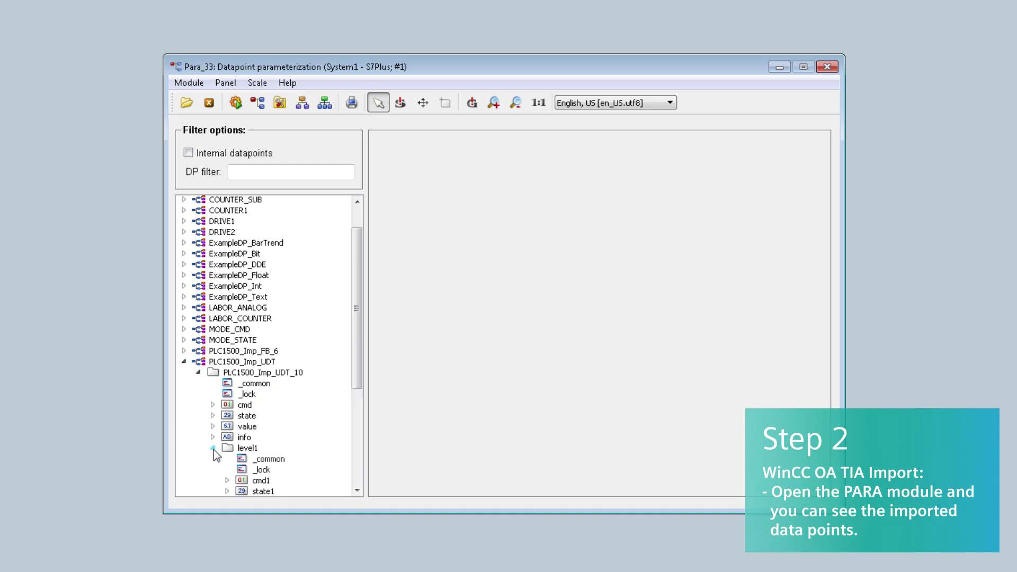
scroll(250, 424, "down", 4)
left_click(228, 403)
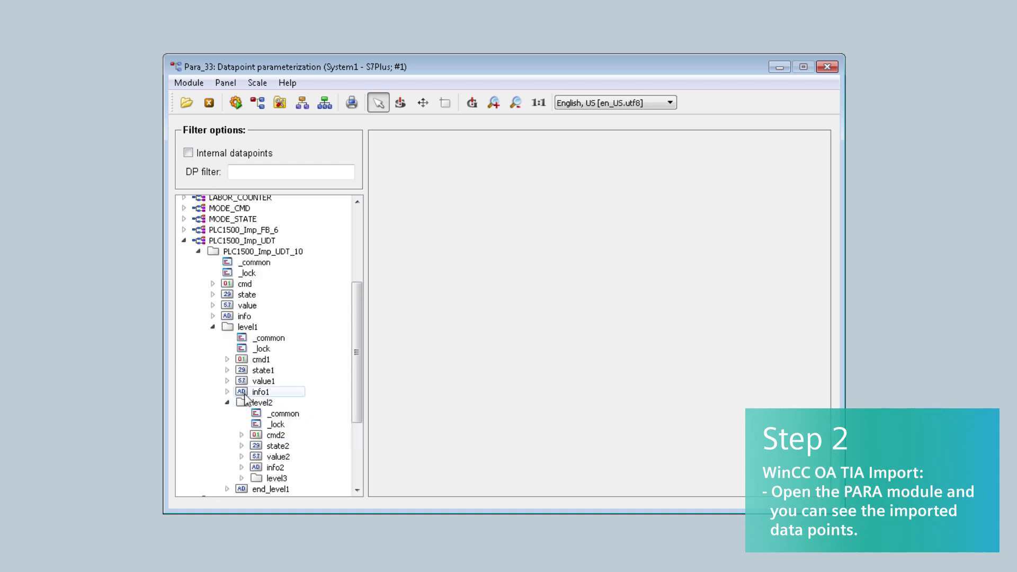
scroll(265, 410, "down", 2)
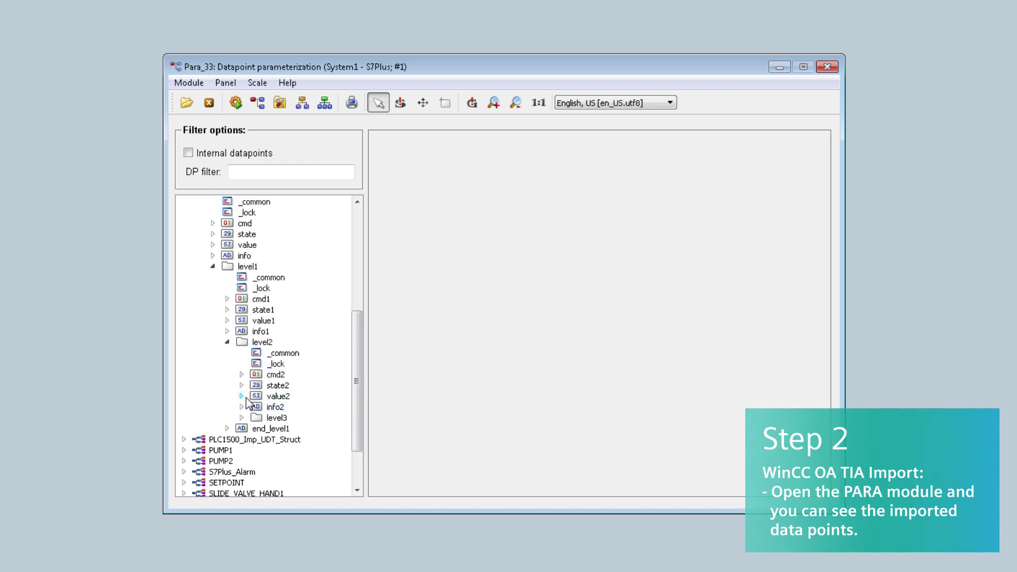
left_click(242, 396)
left_click(285, 418)
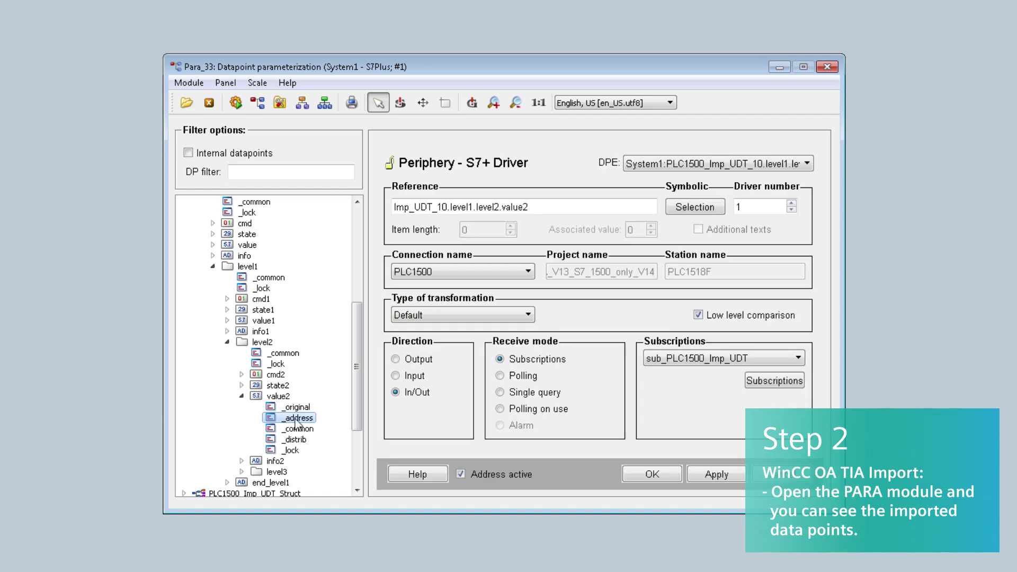
left_click(298, 408)
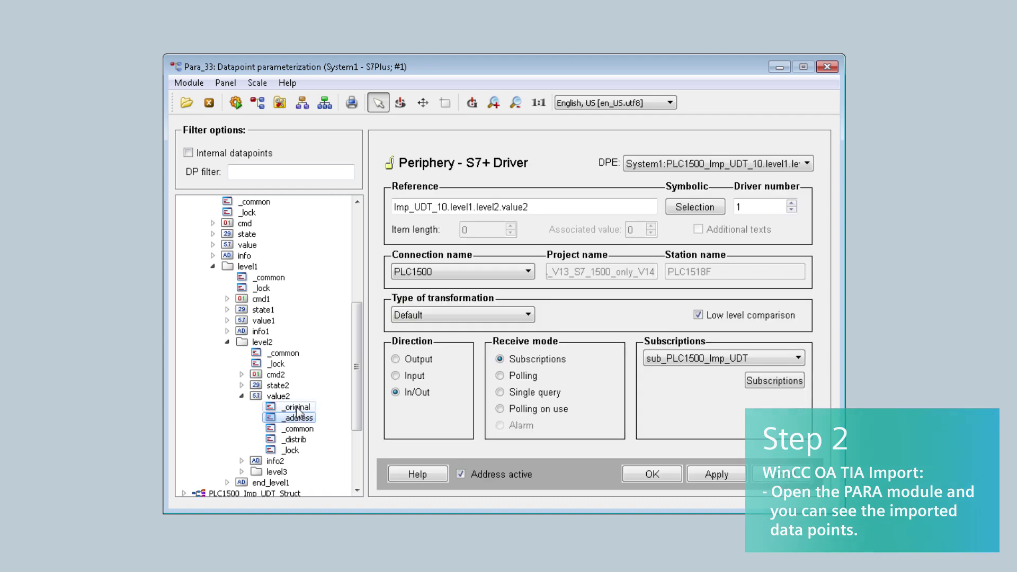